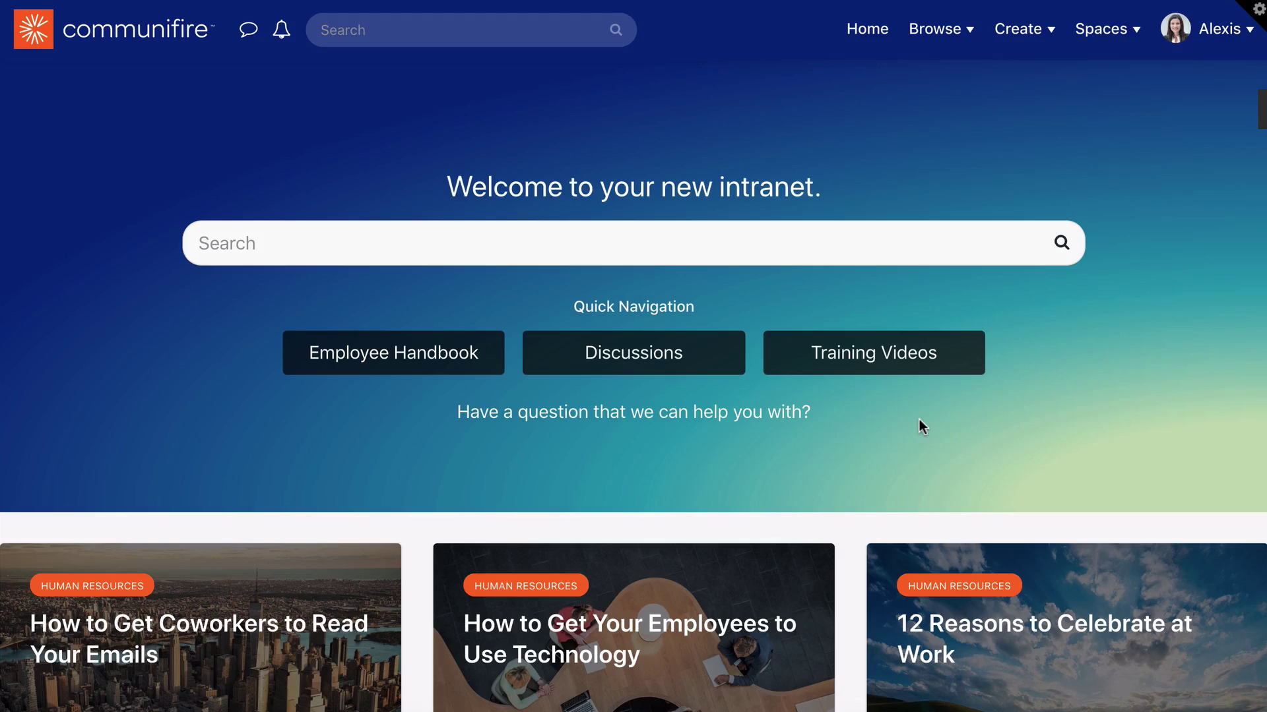
Go through Control Panel and People > Recognition to the Recognition Programs list.
click(1257, 8)
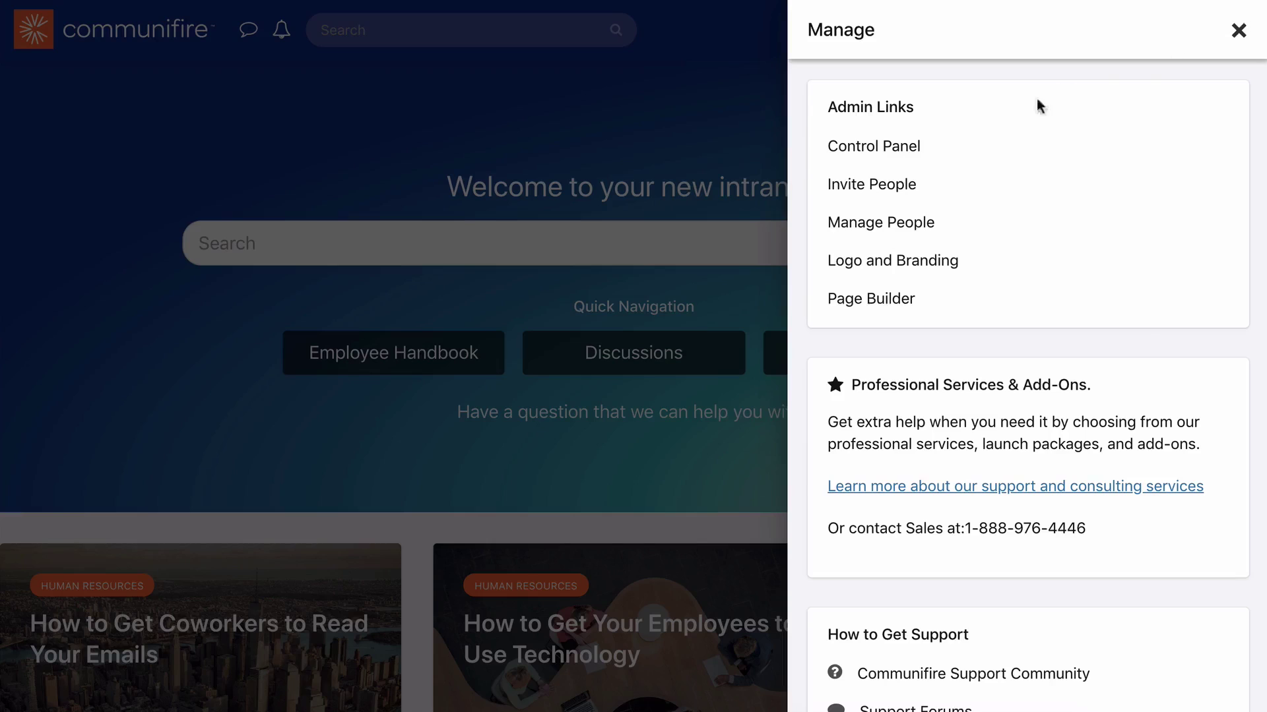
click(911, 150)
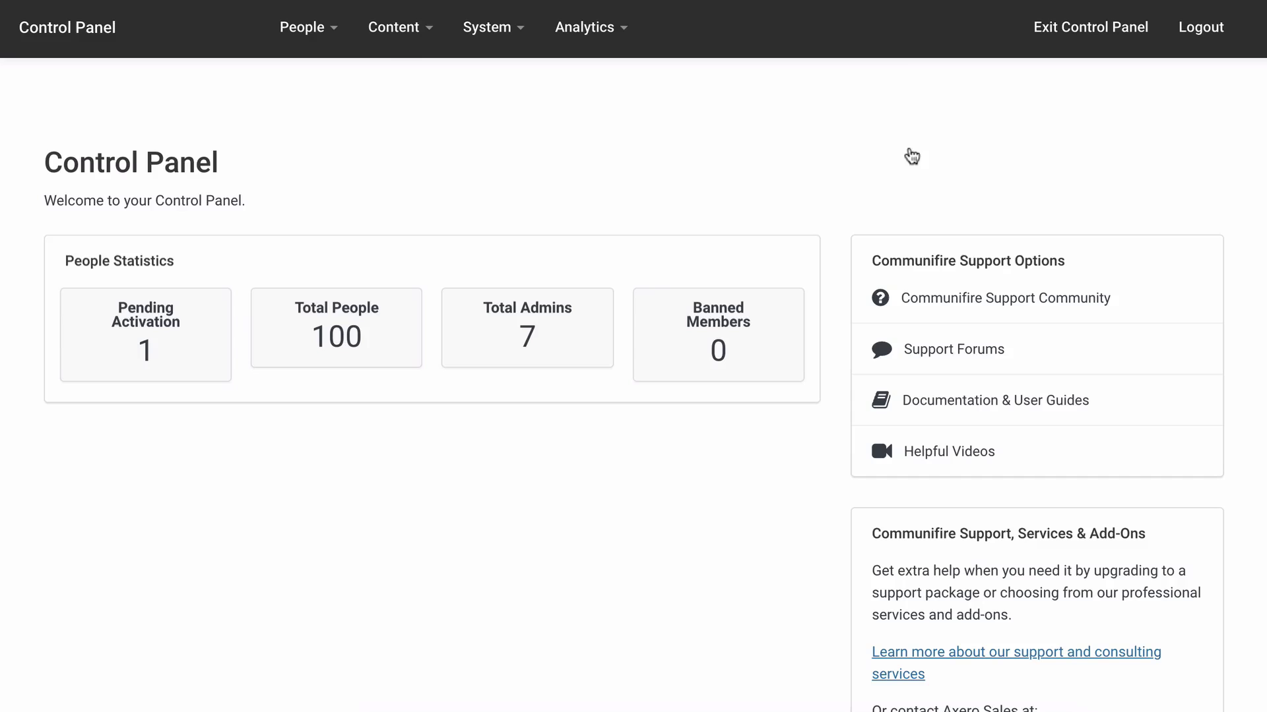
click(313, 40)
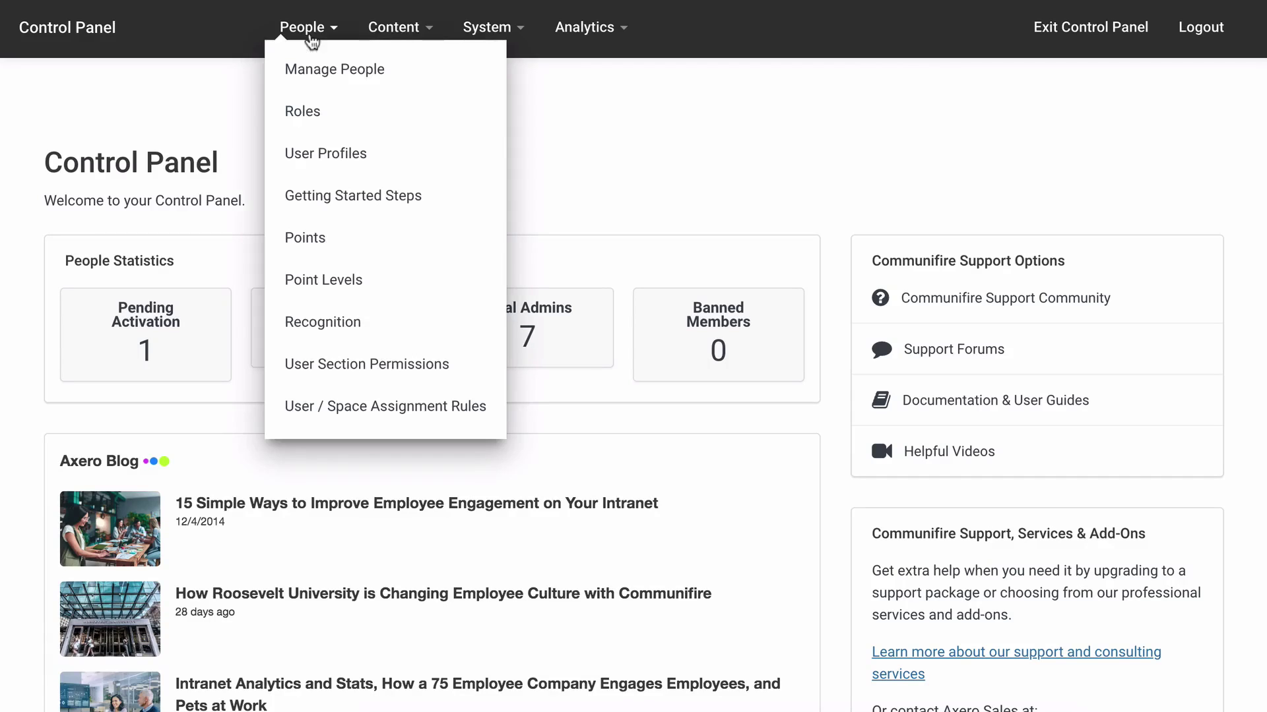
click(345, 315)
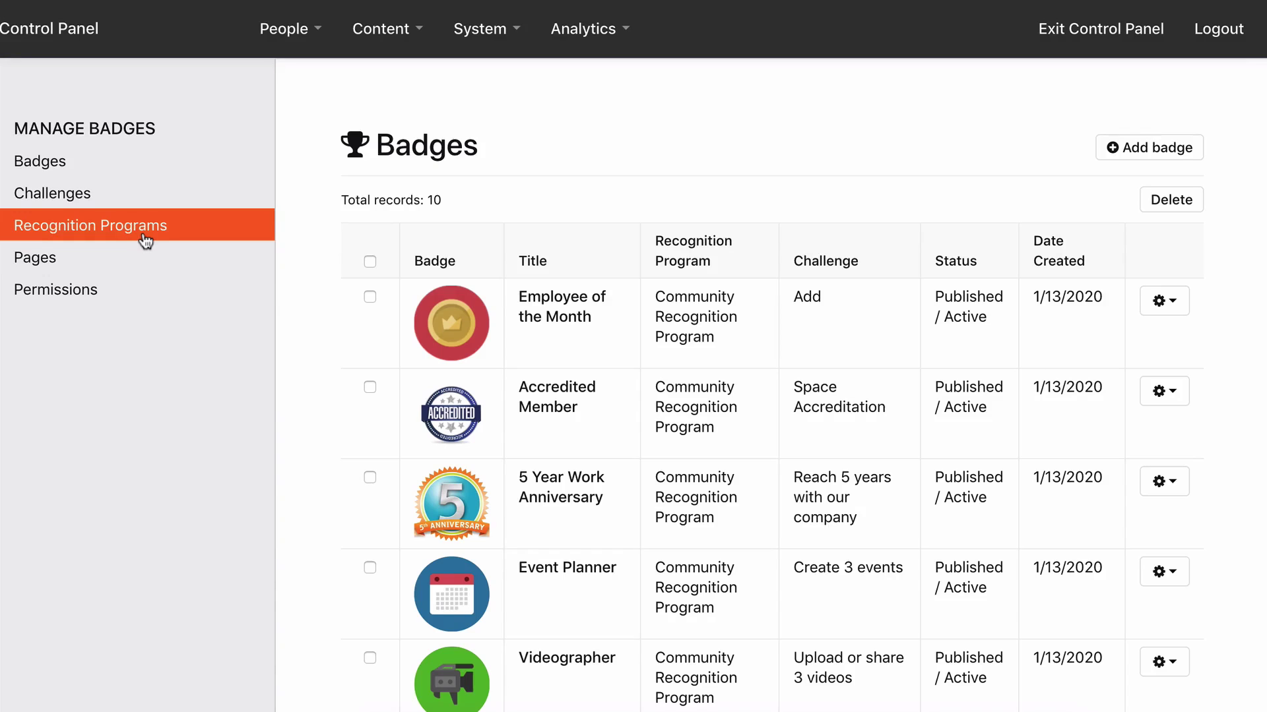
click(146, 241)
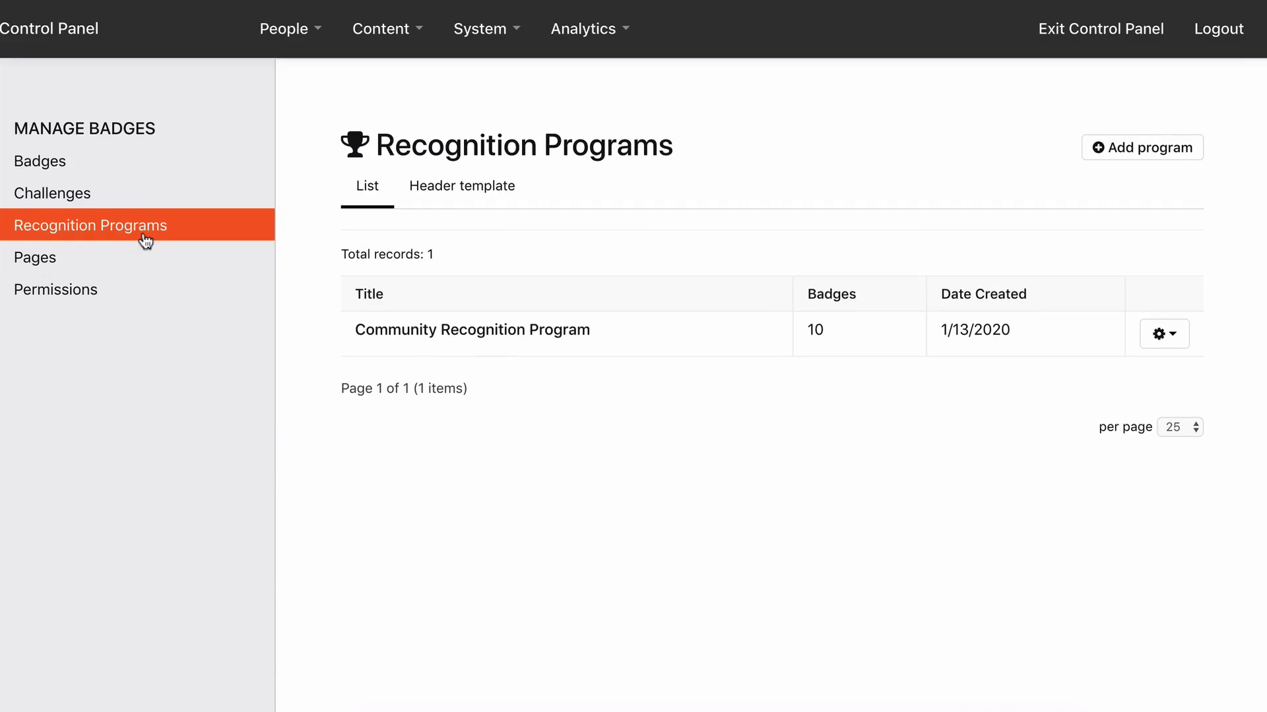
Add a program titled 'Sales and Marketing Recognition Program' with a sales-and-marketing department description.
click(1131, 154)
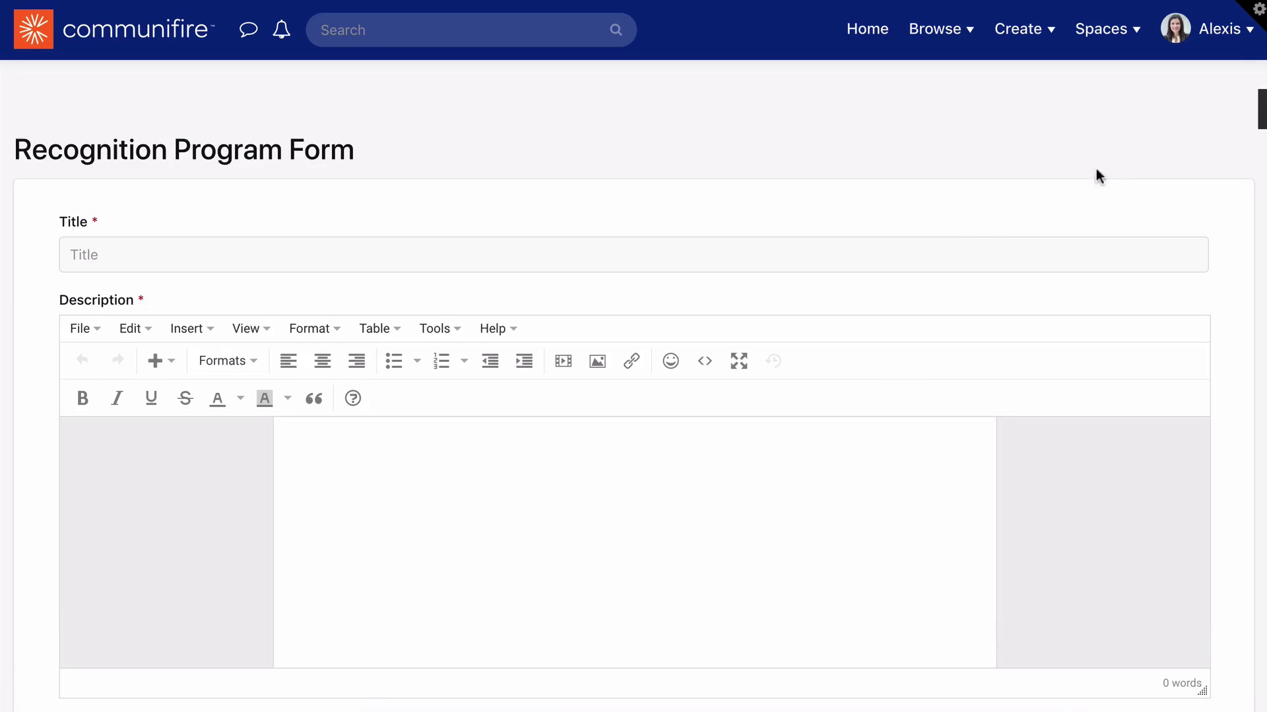
click(968, 248)
text(Sales and Marketing R)
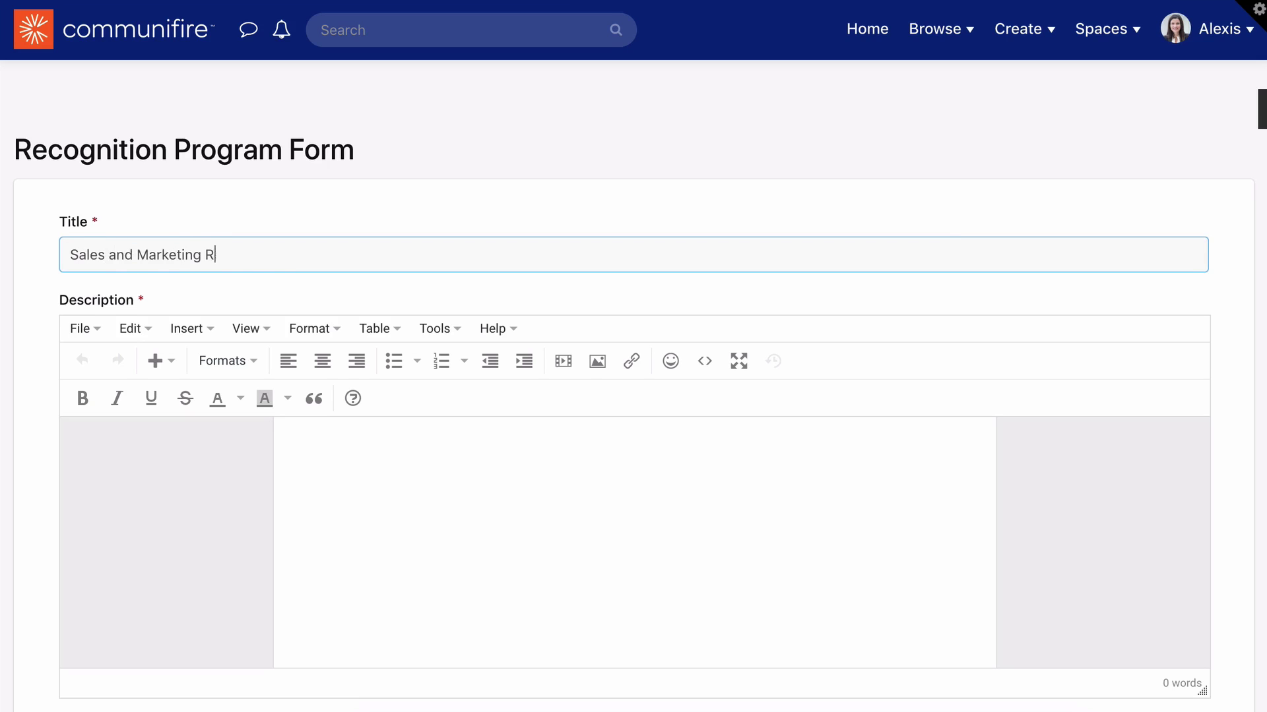
text(ecognition Program)
click(787, 455)
text(A)
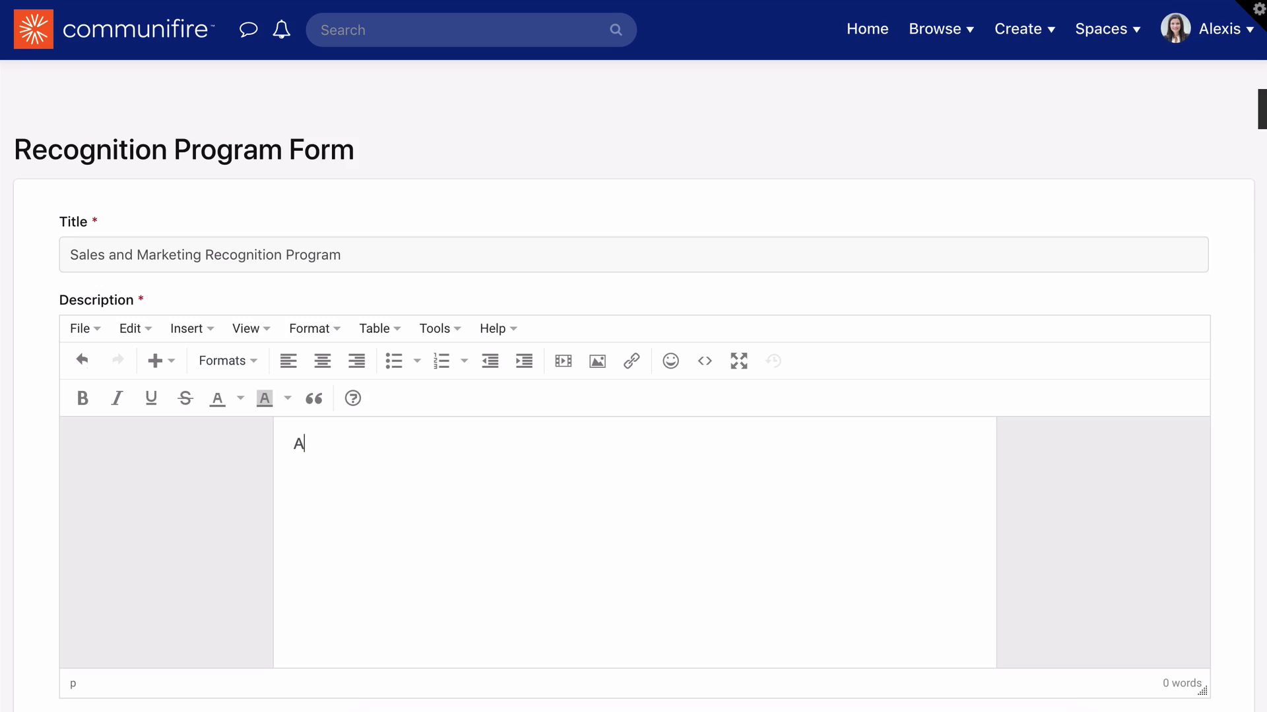
text( recognition program for the sales and mark)
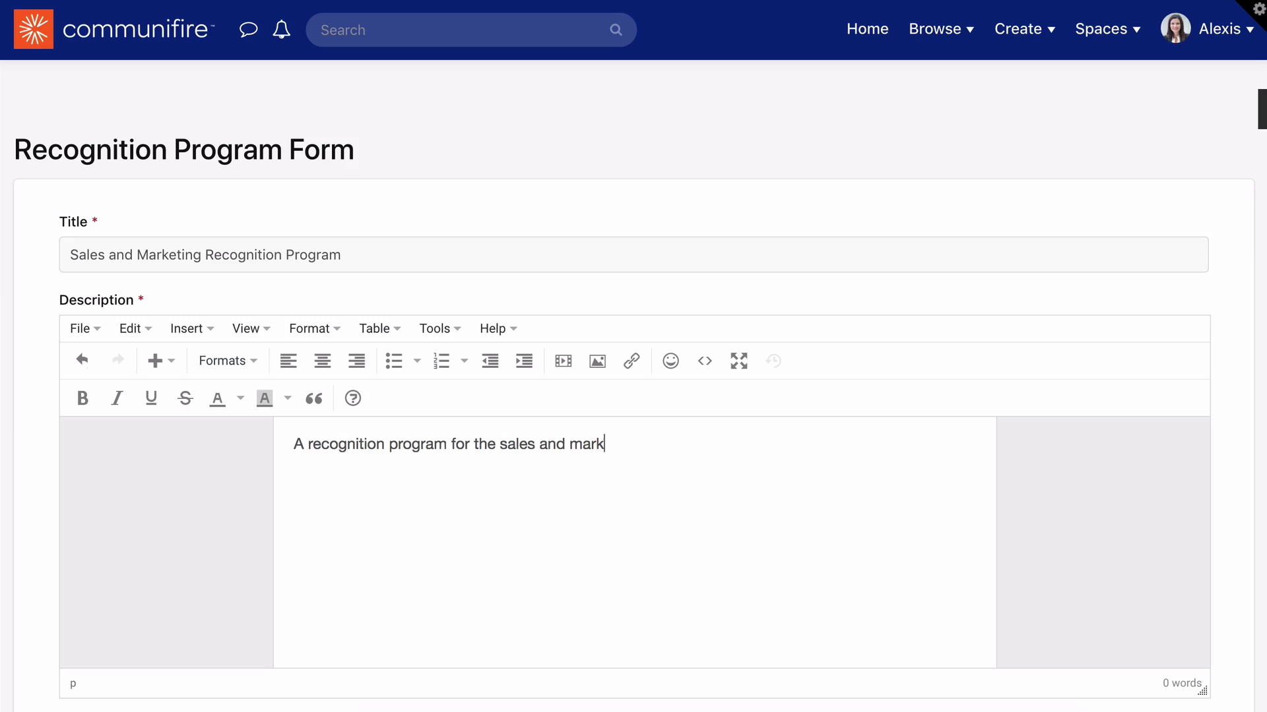
text(eting department.)
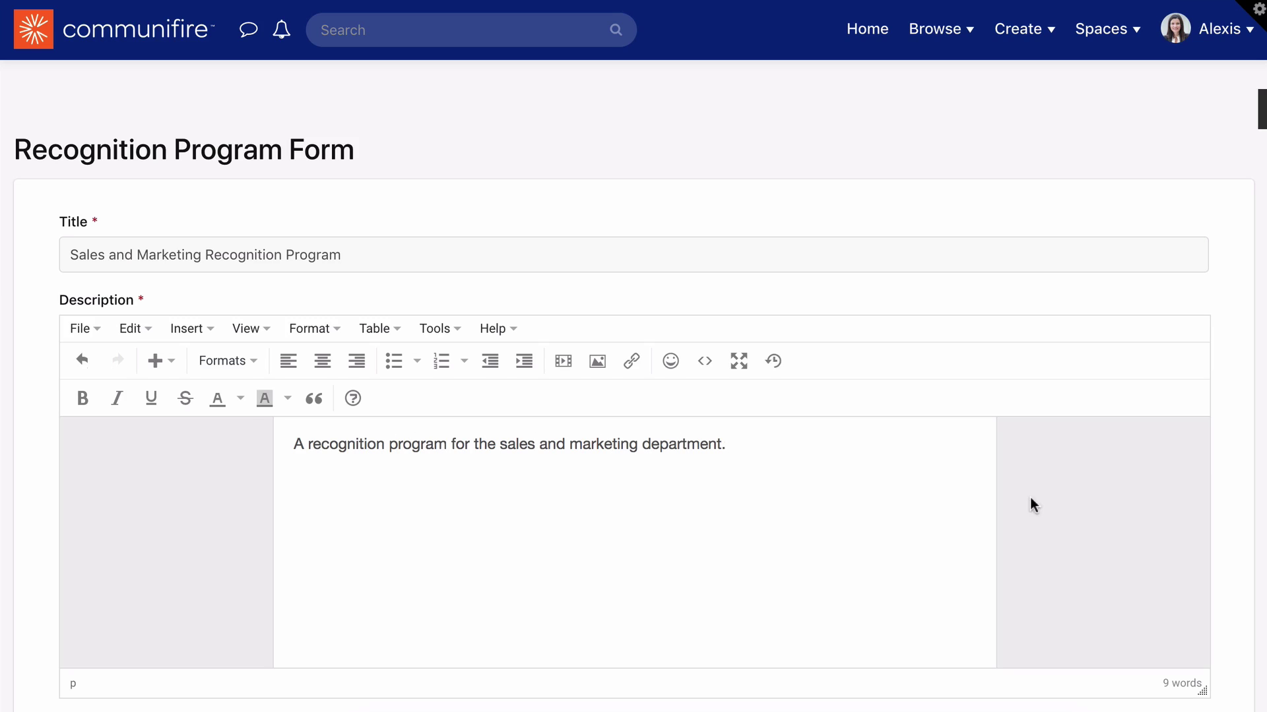
scroll(1030, 498, down, 3)
scroll(1030, 497, down, 5)
scroll(1029, 498, down, 3)
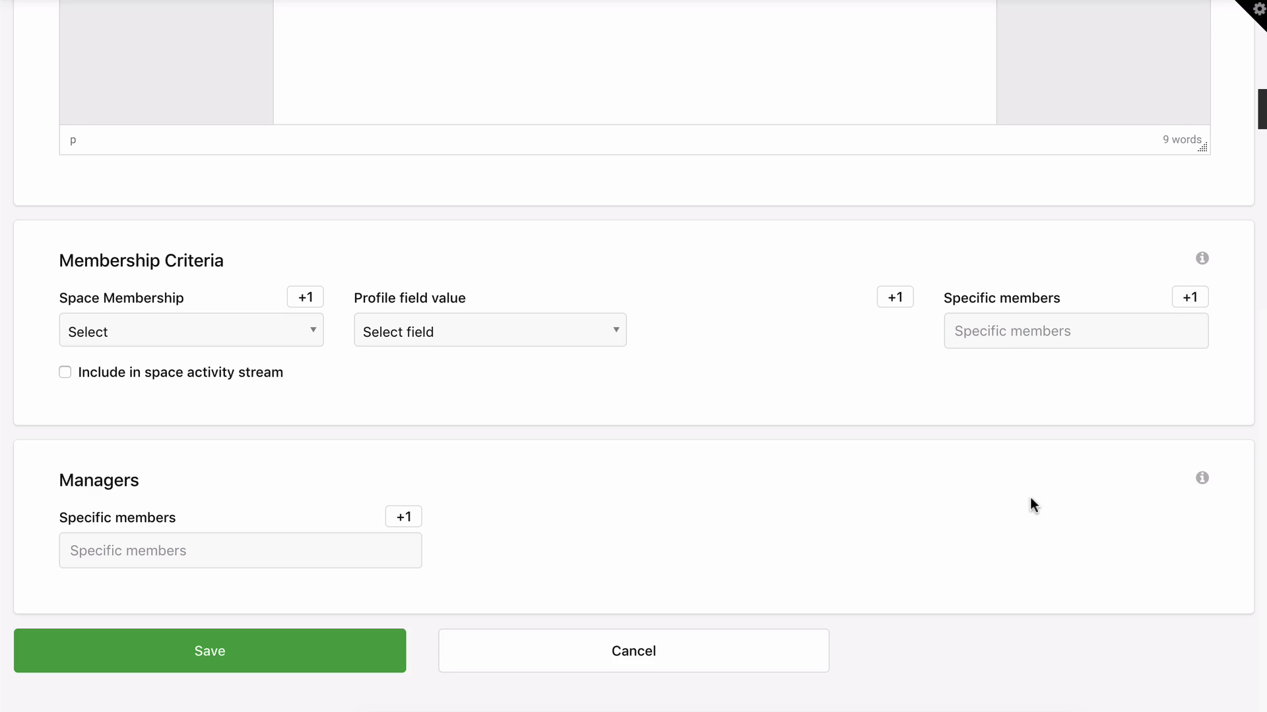
Limit membership to the Sales Collaboration space and Department value Sales.
click(273, 332)
scroll(238, 496, down, 2)
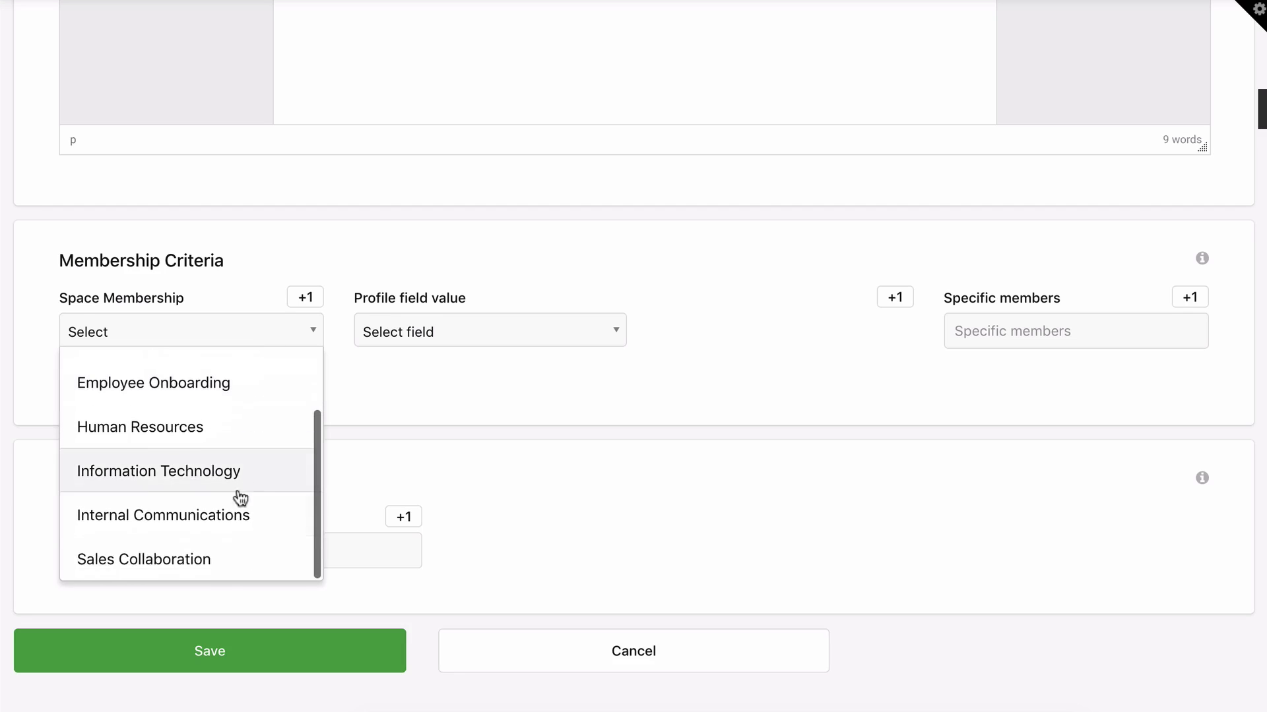
click(223, 559)
click(469, 343)
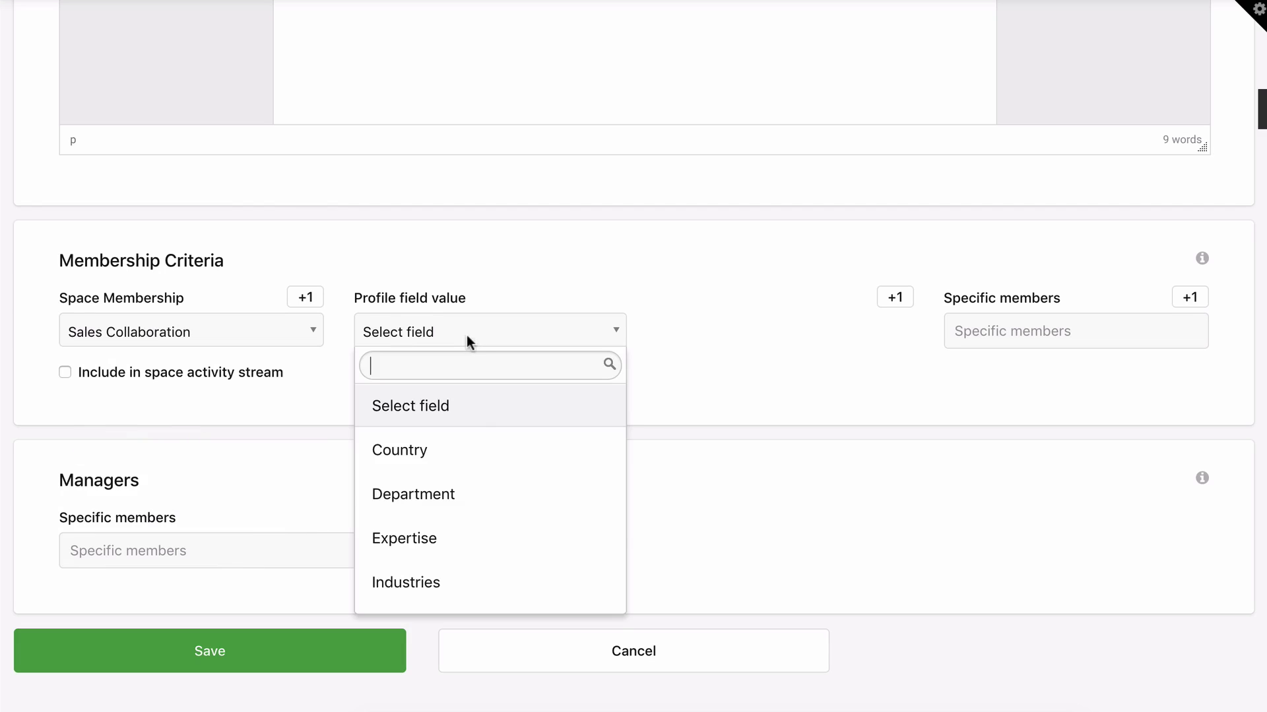
click(470, 495)
click(707, 333)
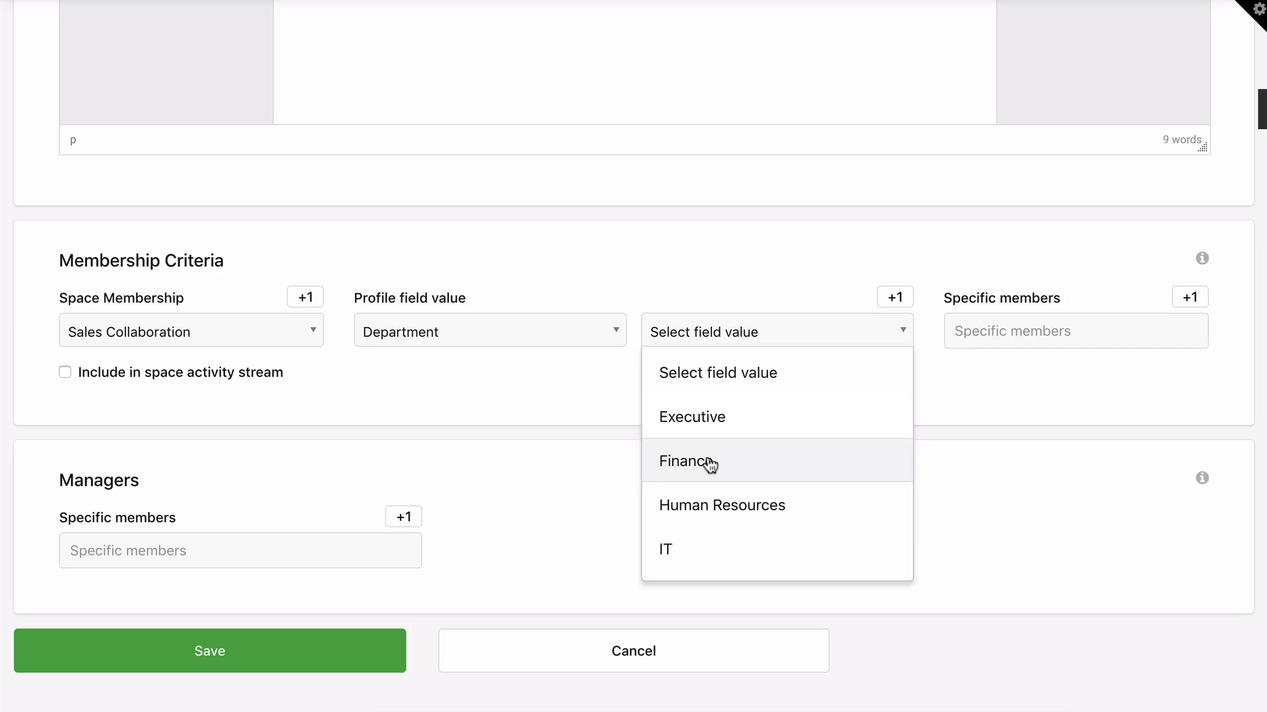
scroll(708, 465, down, 2)
click(704, 557)
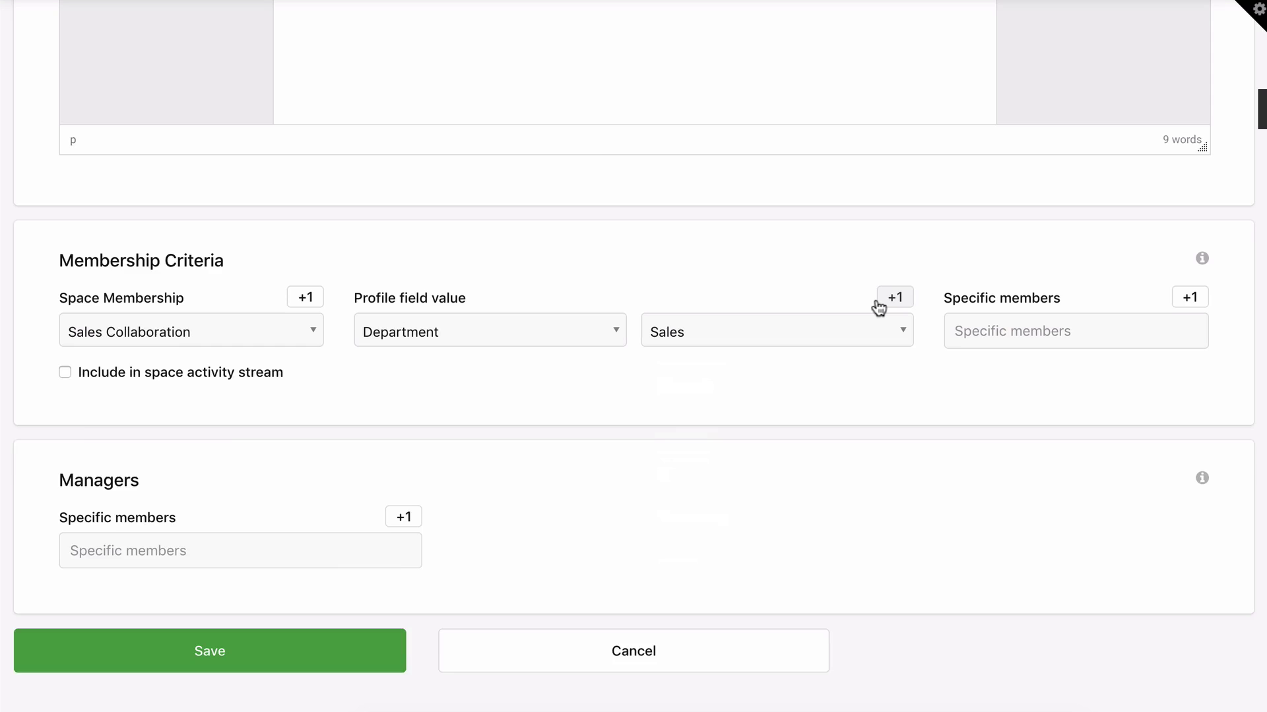
Add a second Department criterion with the value Marketing.
click(894, 298)
click(594, 377)
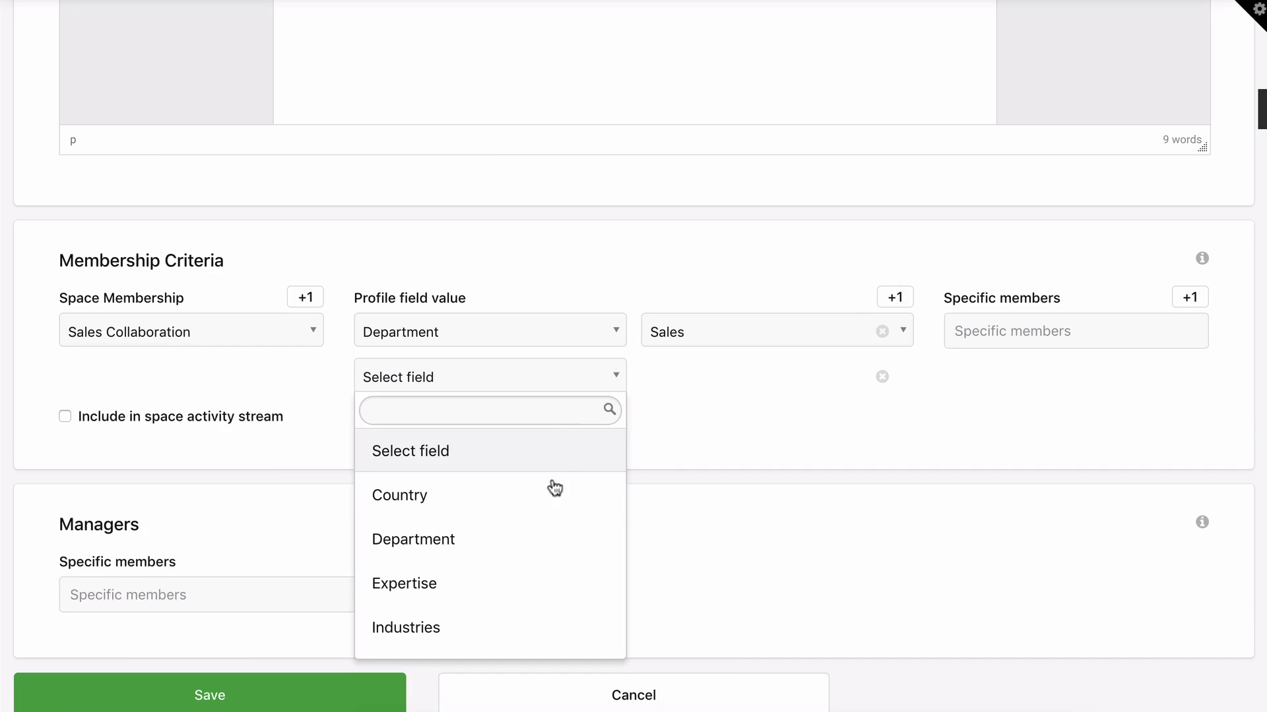
click(540, 539)
click(708, 376)
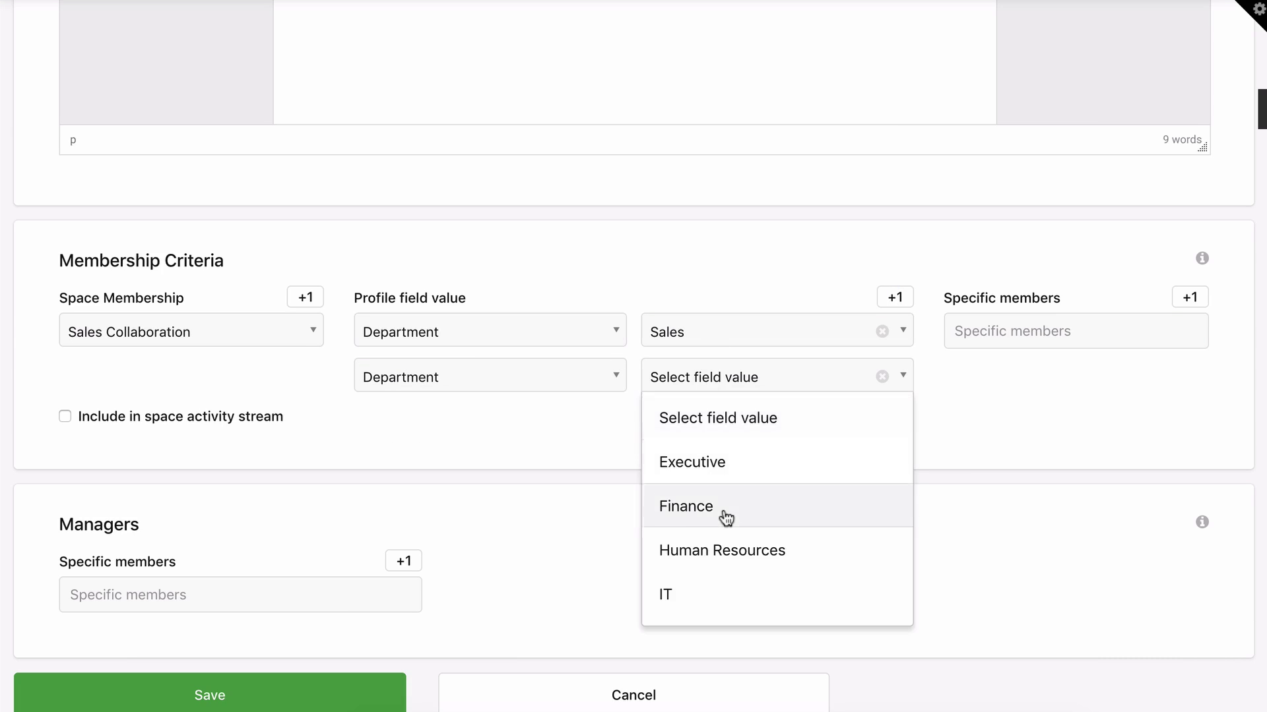
scroll(725, 518, down, 2)
click(727, 560)
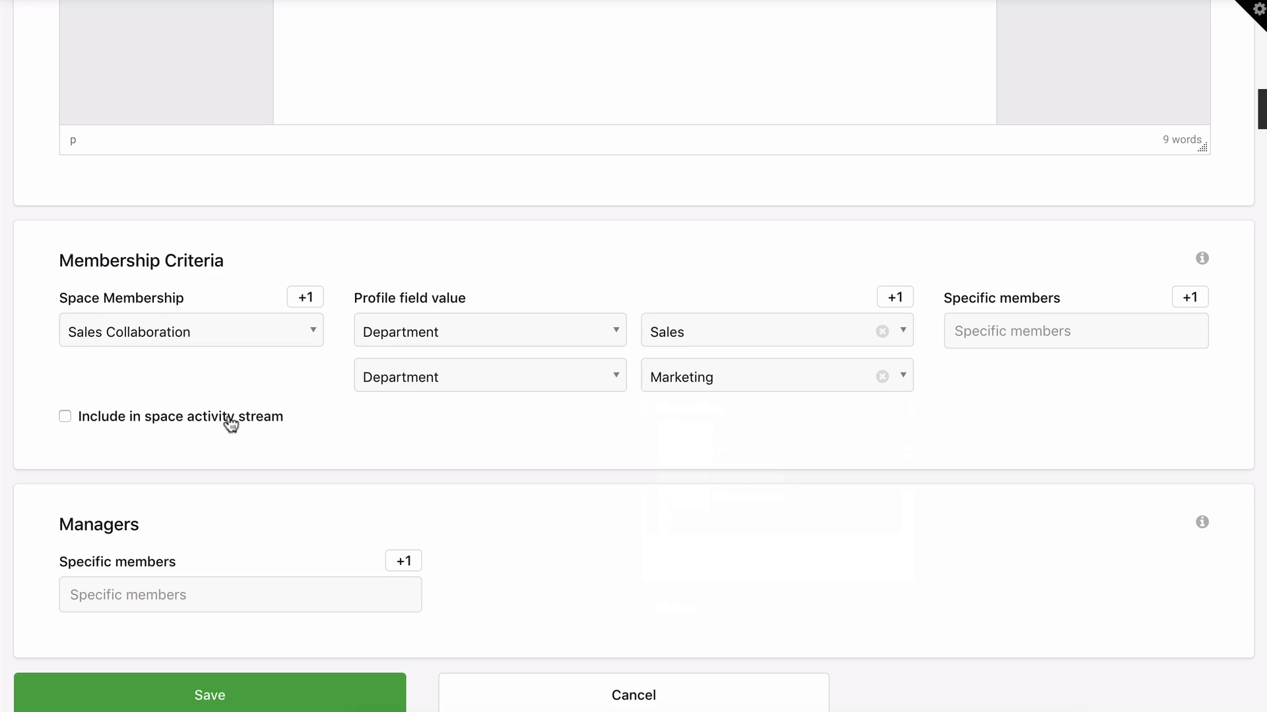
Enable the Include in space activity stream option for the program.
click(230, 420)
click(260, 590)
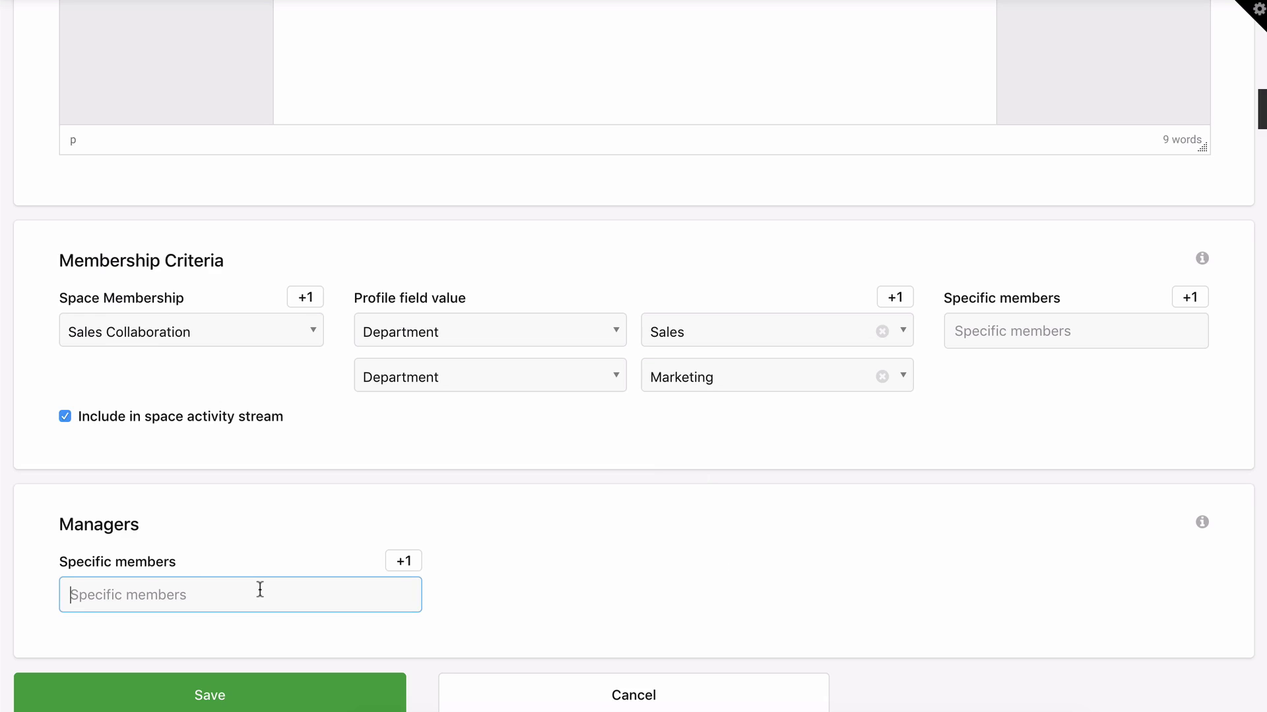
text(mia wilson)
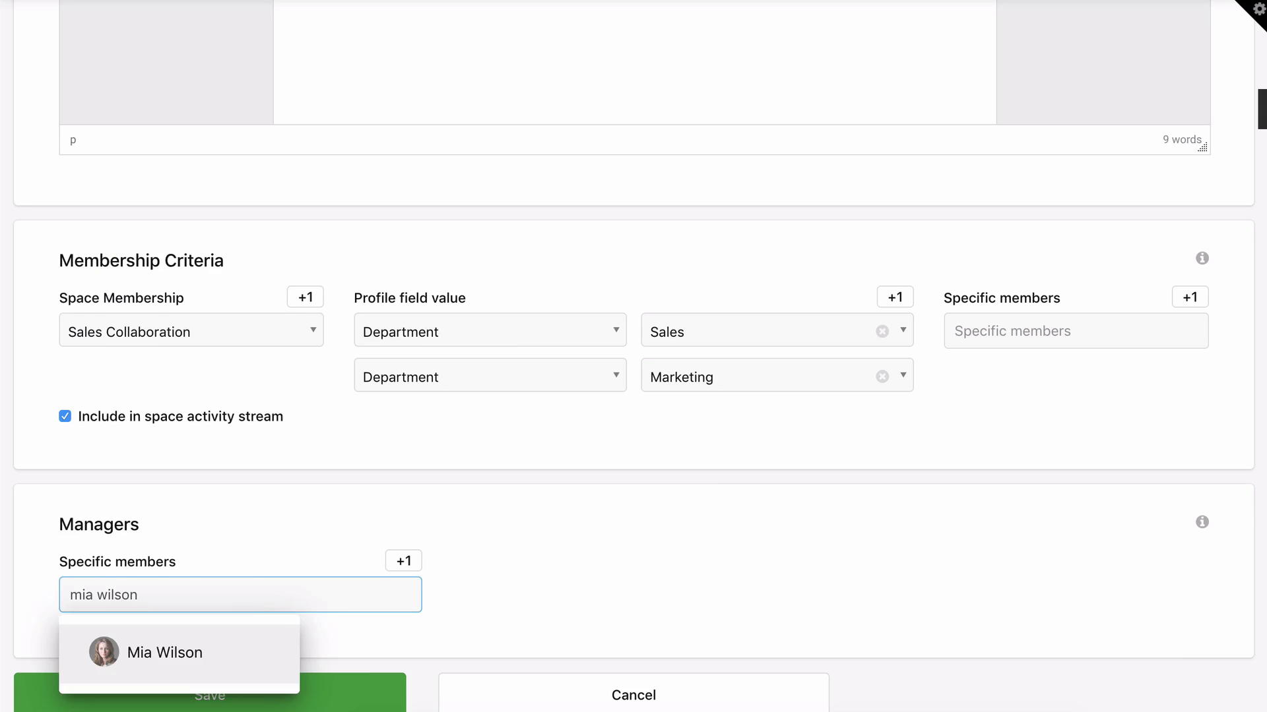
click(179, 654)
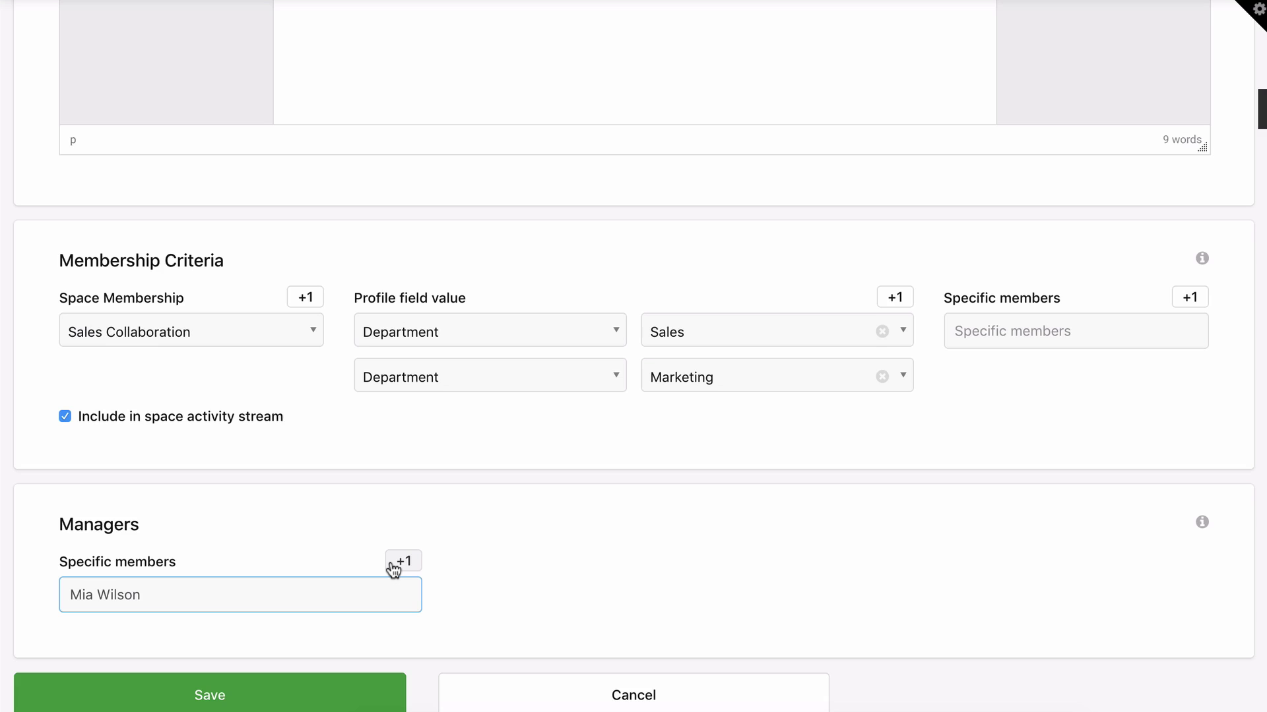
click(394, 564)
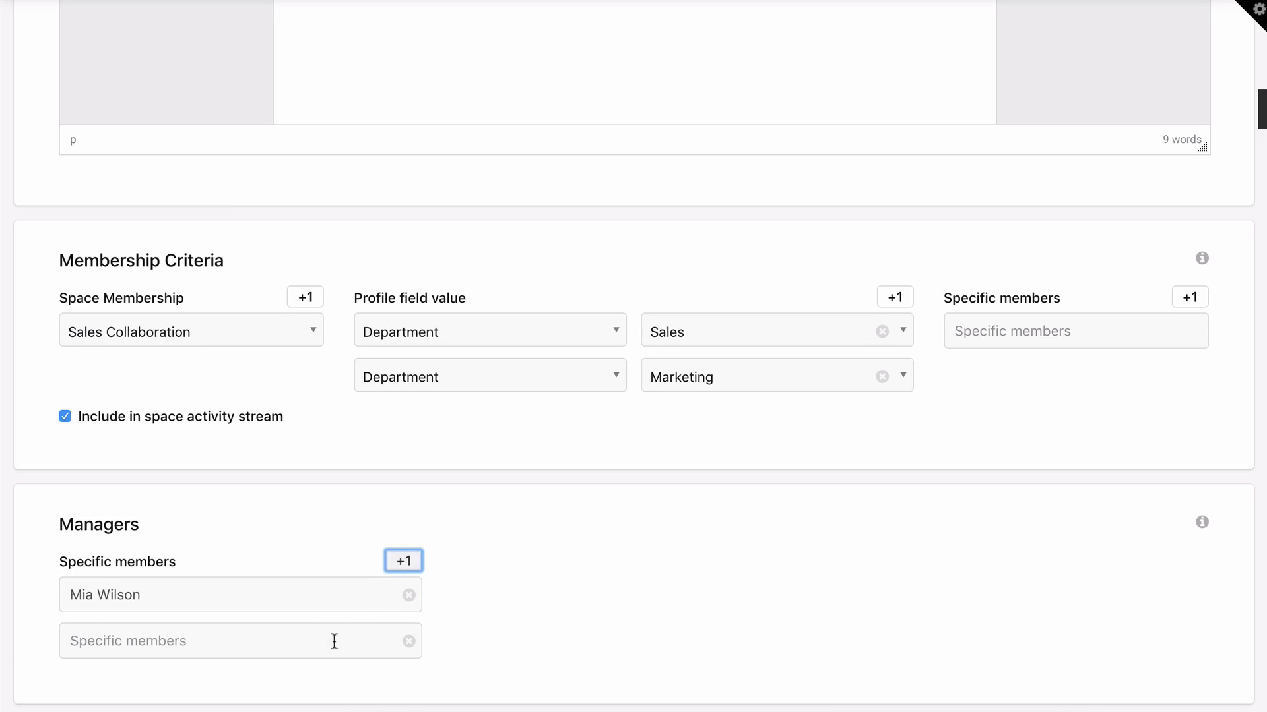
click(238, 640)
text(burton)
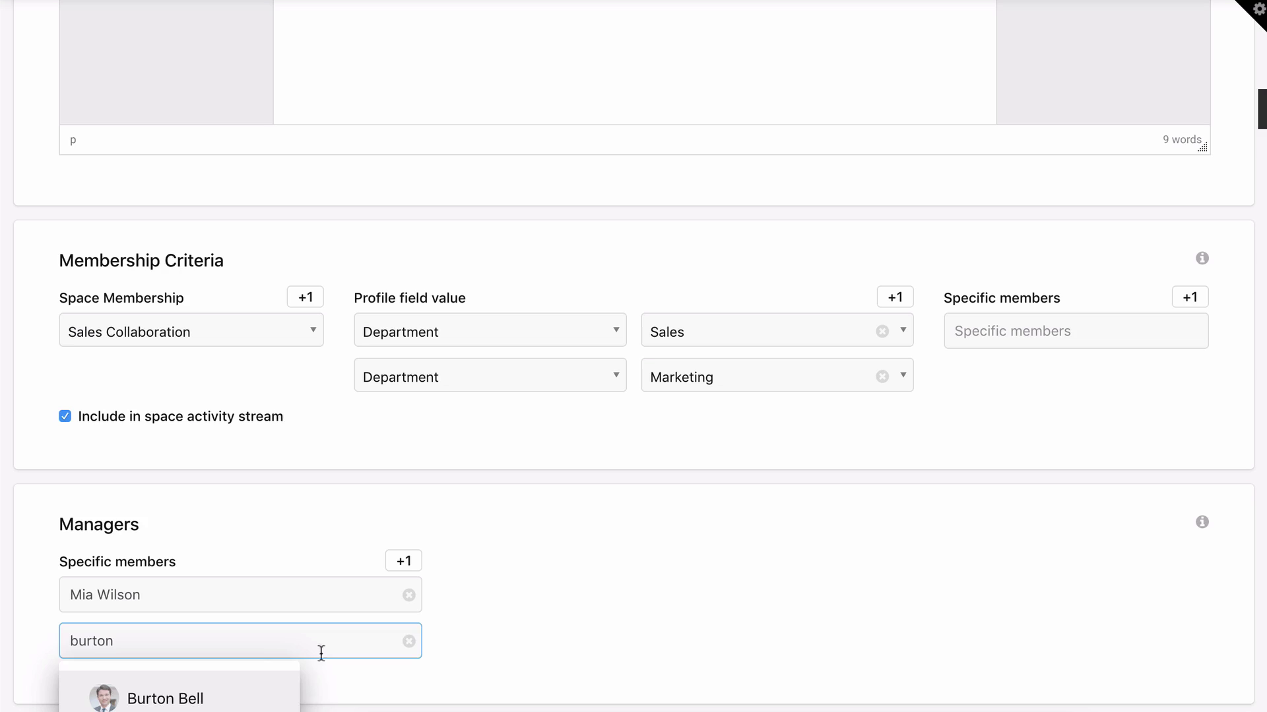
click(284, 696)
scroll(285, 698, down, 1)
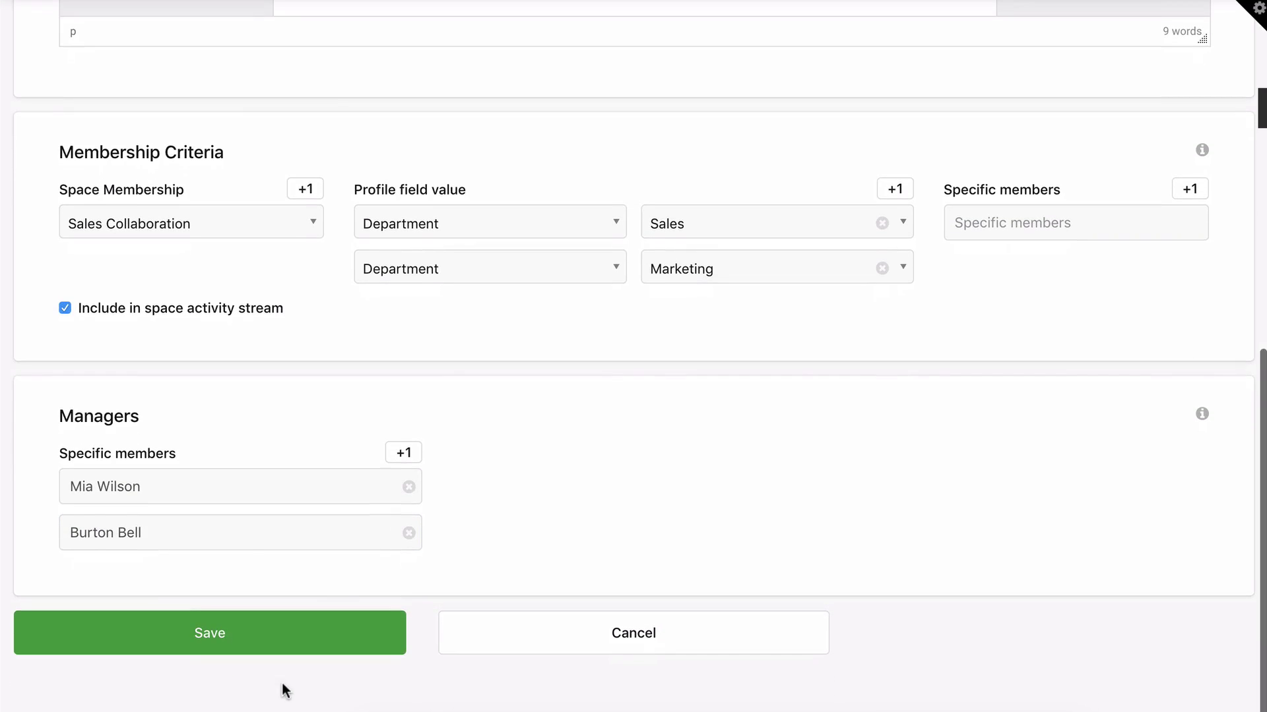
Save the Sales and Marketing Recognition Program form.
click(261, 646)
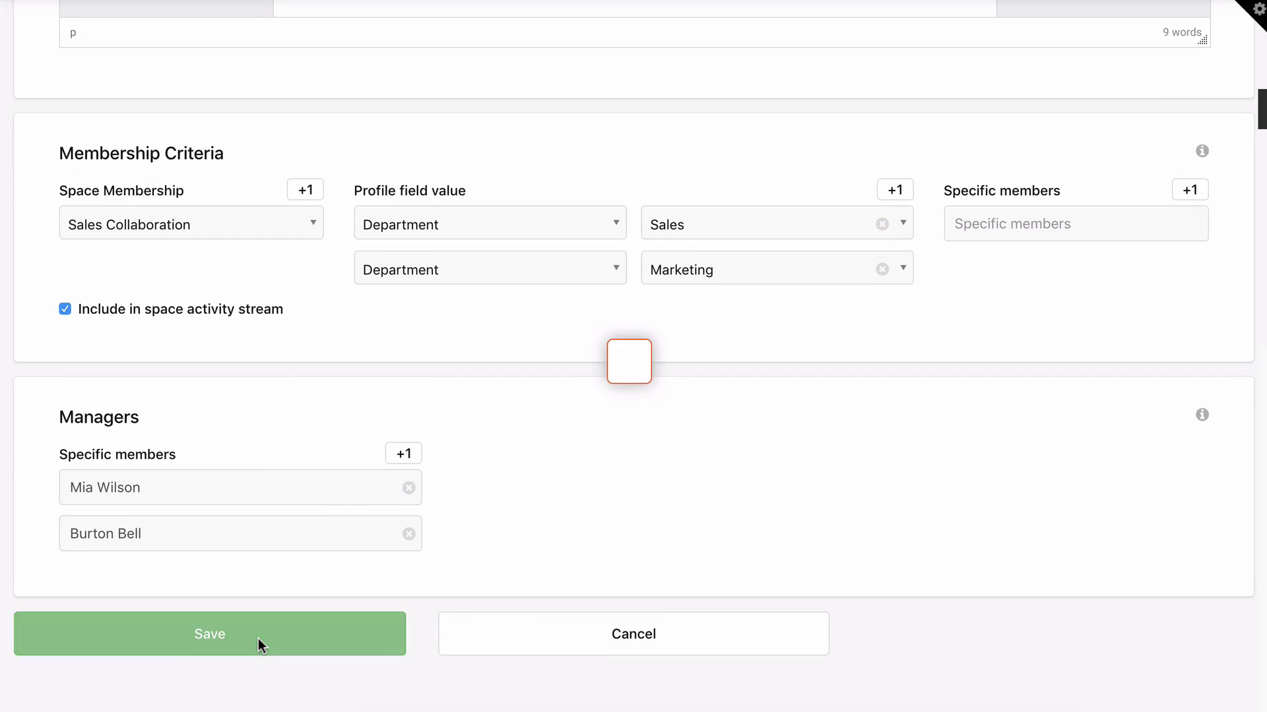